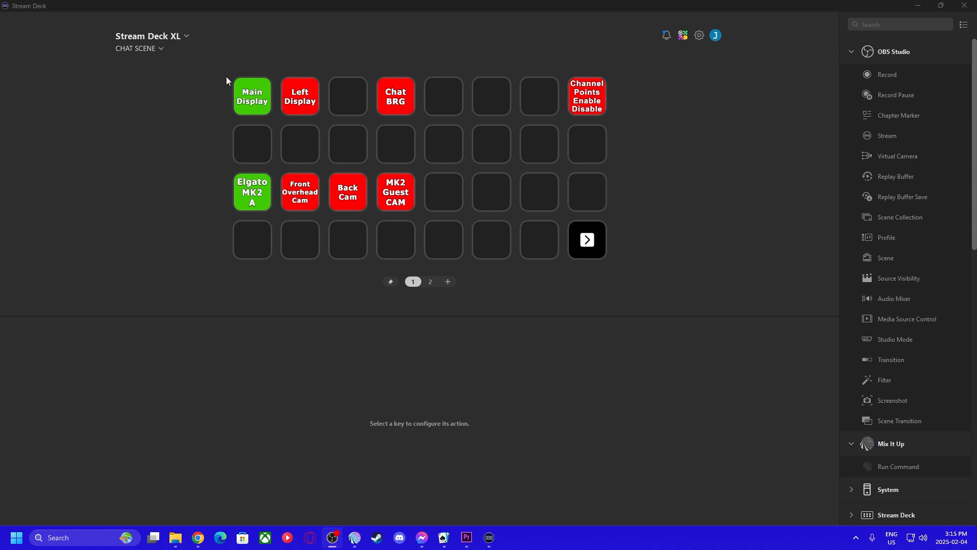
# Create a new profile for the Stream Deck XL
pyautogui.click(160, 46)
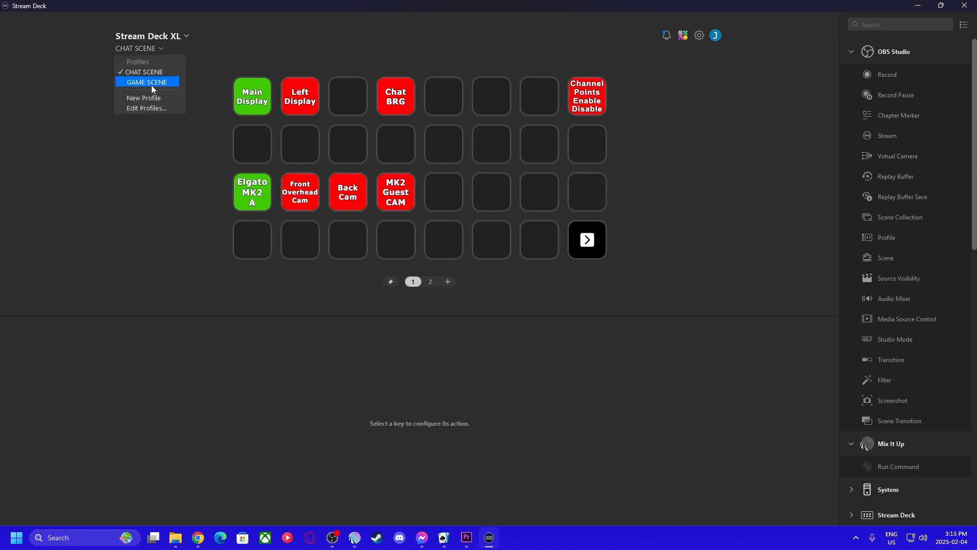
pyautogui.click(234, 52)
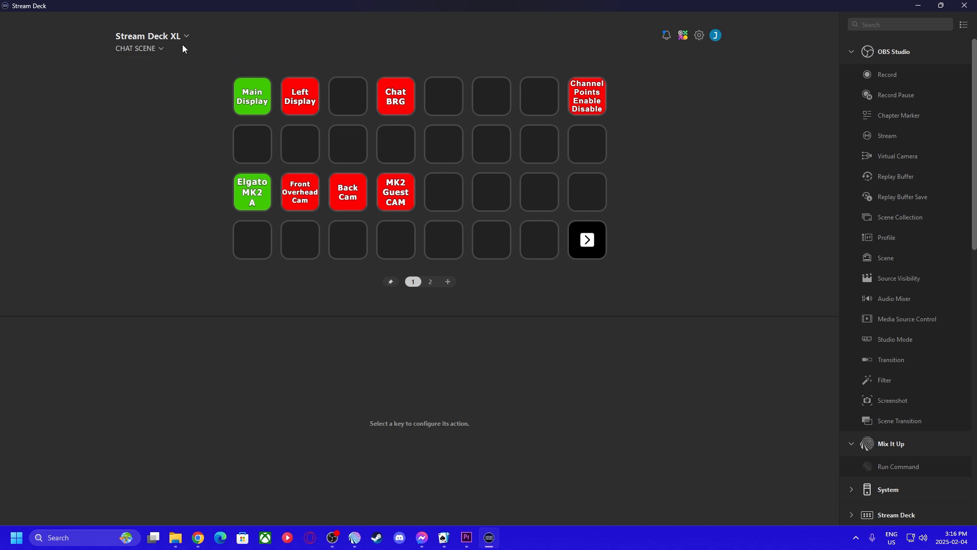
pyautogui.click(160, 48)
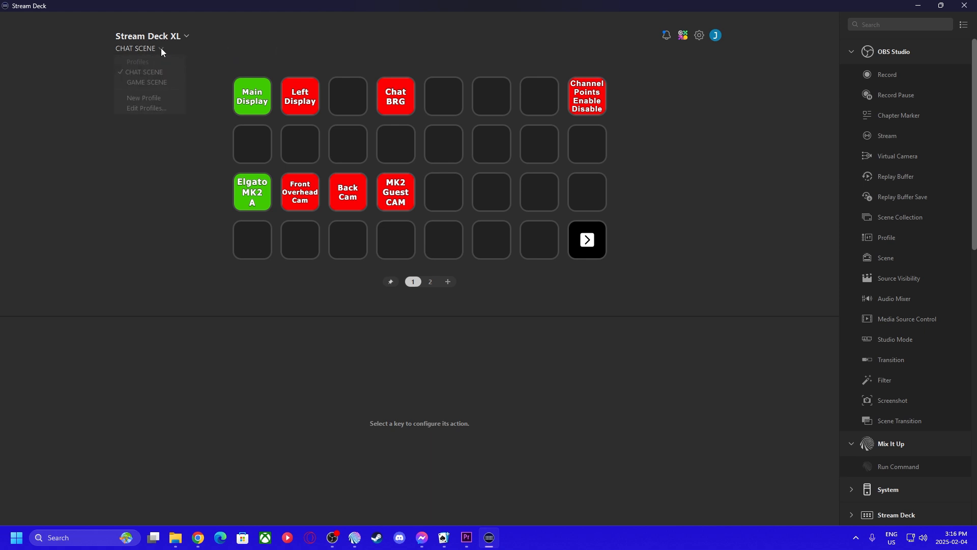
pyautogui.click(151, 98)
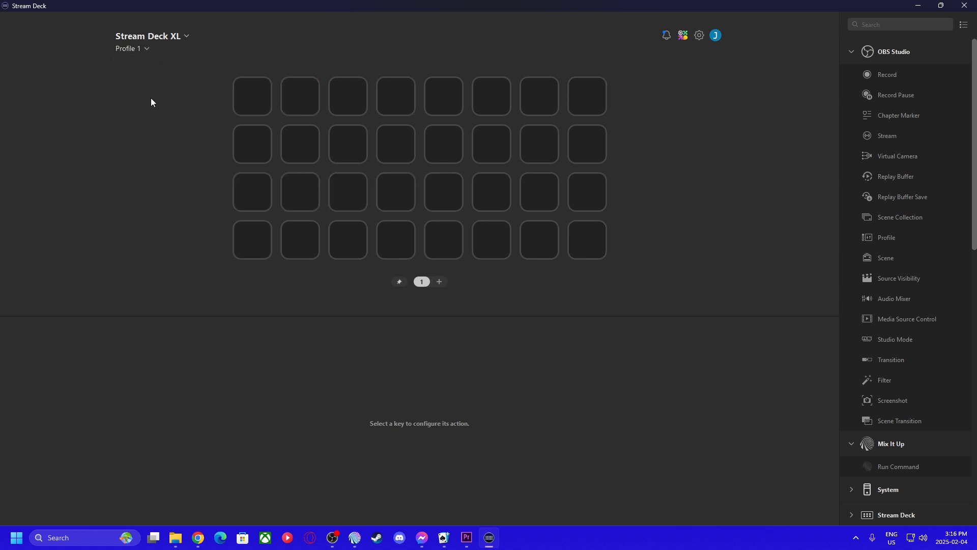
# Rename the new Stream Deck XL profile as "Tutorial XL" in the profile preferences and close them
pyautogui.click(145, 49)
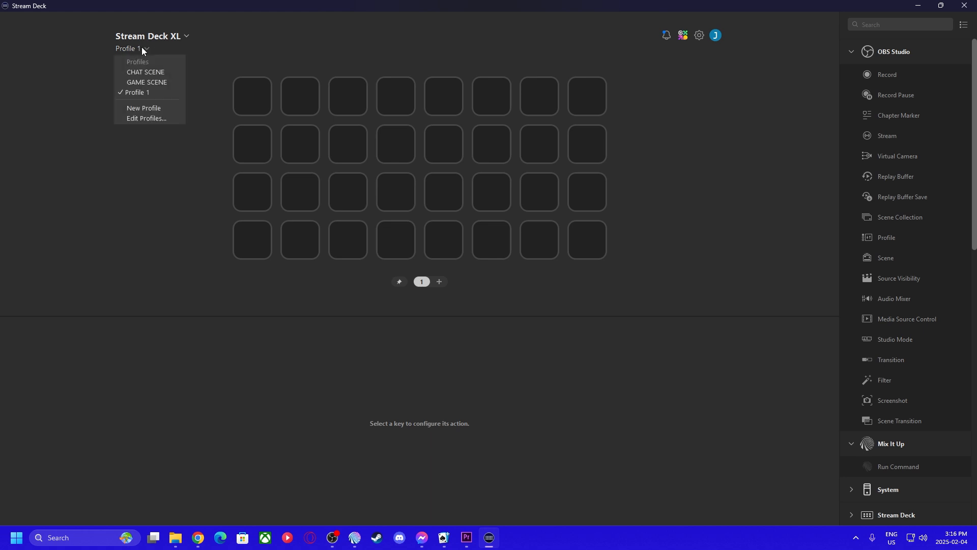
pyautogui.click(151, 118)
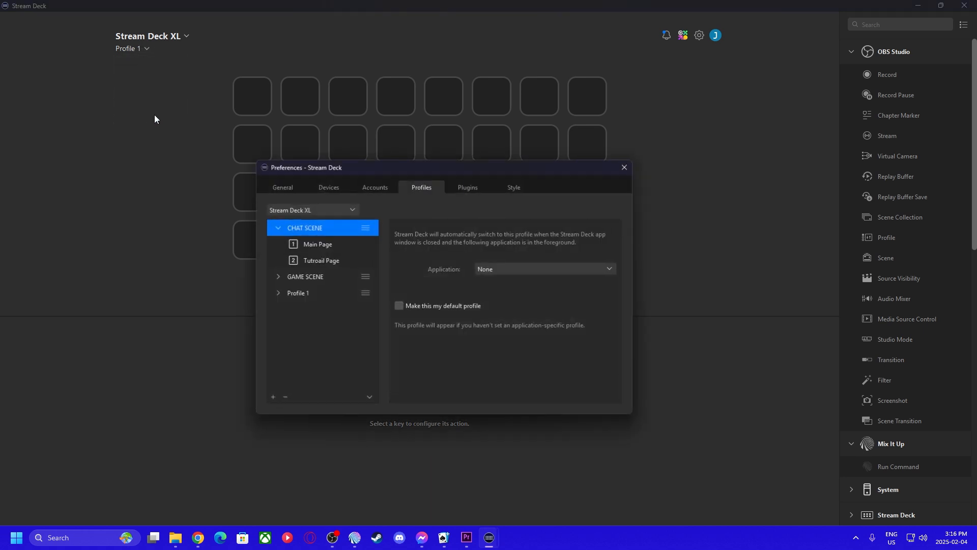
pyautogui.click(297, 294)
pyautogui.doubleClick(298, 294)
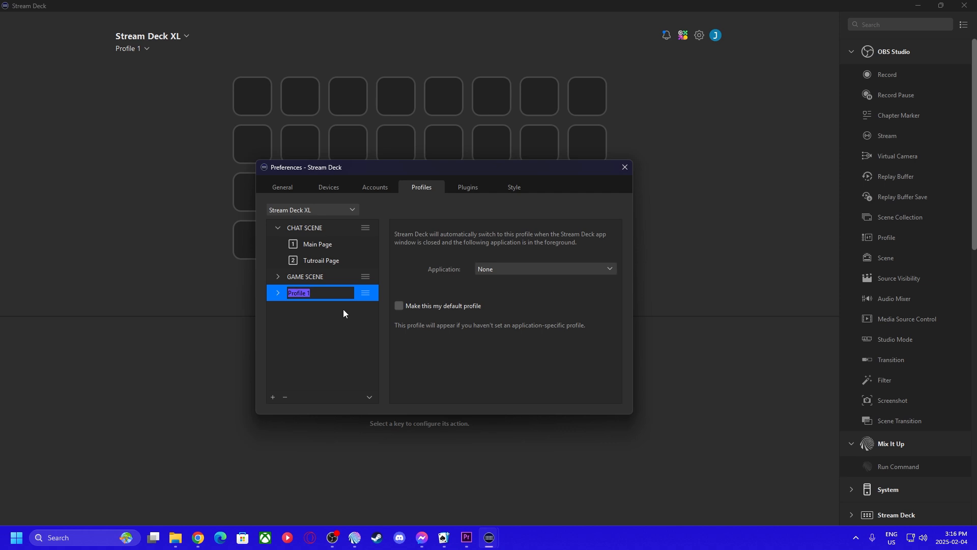
pyautogui.write('Tutorial XL')
pyautogui.click(331, 347)
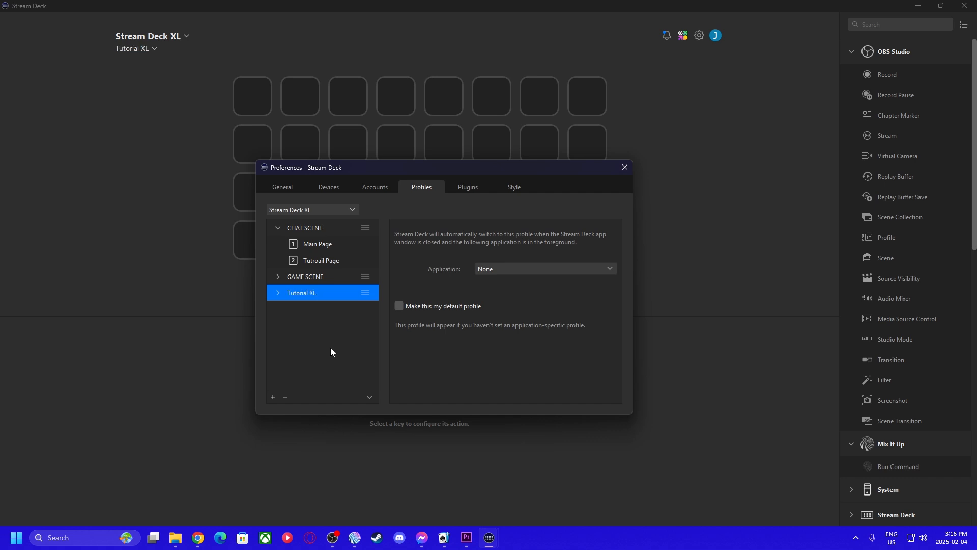
pyautogui.click(624, 168)
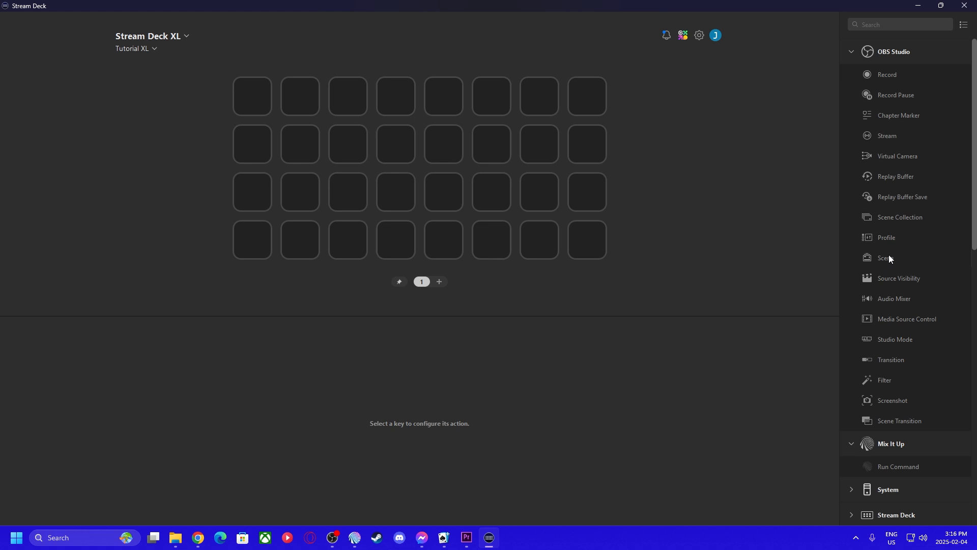
# Assign an OBS Studio Scene action to the first key of the top row and set its scene to Chatting
pyautogui.moveTo(890, 255); pyautogui.dragTo(252, 97)
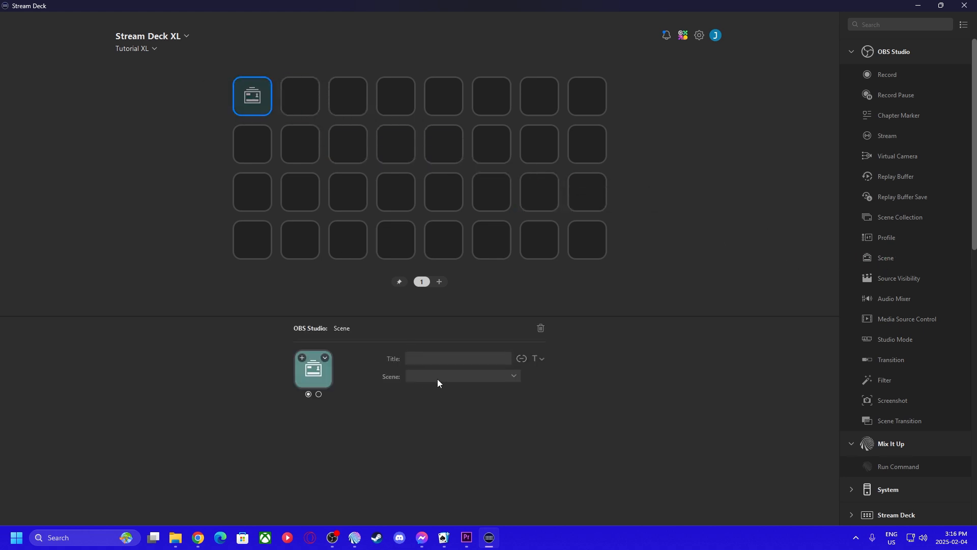
pyautogui.click(438, 379)
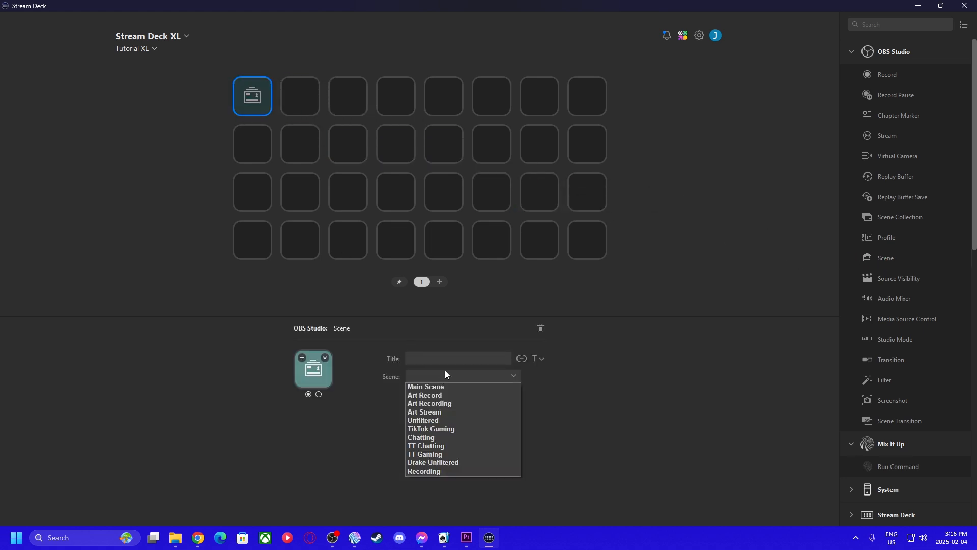
pyautogui.click(429, 438)
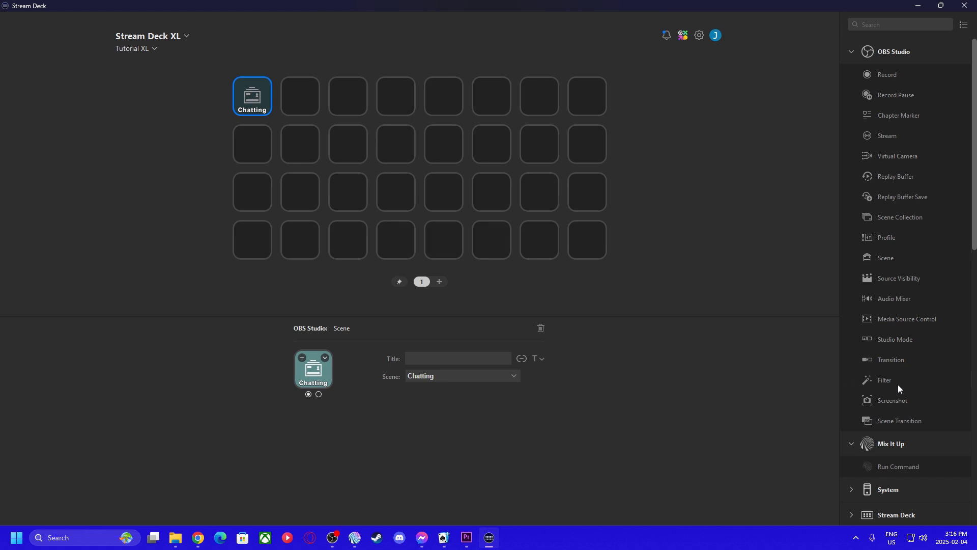
# Add an OBS Source Visibility action to the second key in the top row, with scene Chatting and source Elgato Wav 3 Mic
pyautogui.scroll(-2, 901, 387)
pyautogui.scroll(2, 901, 388)
pyautogui.moveTo(900, 279); pyautogui.dragTo(302, 96)
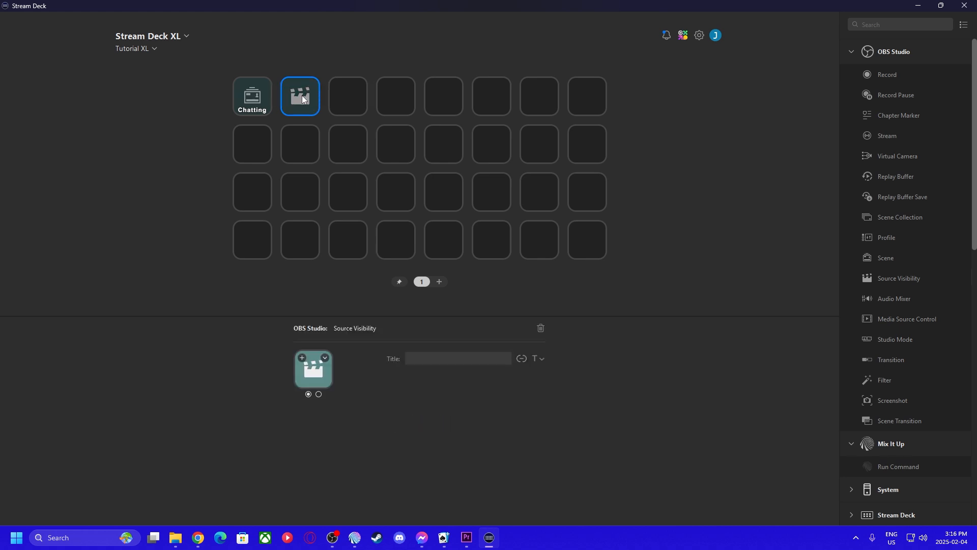
pyautogui.click(465, 394)
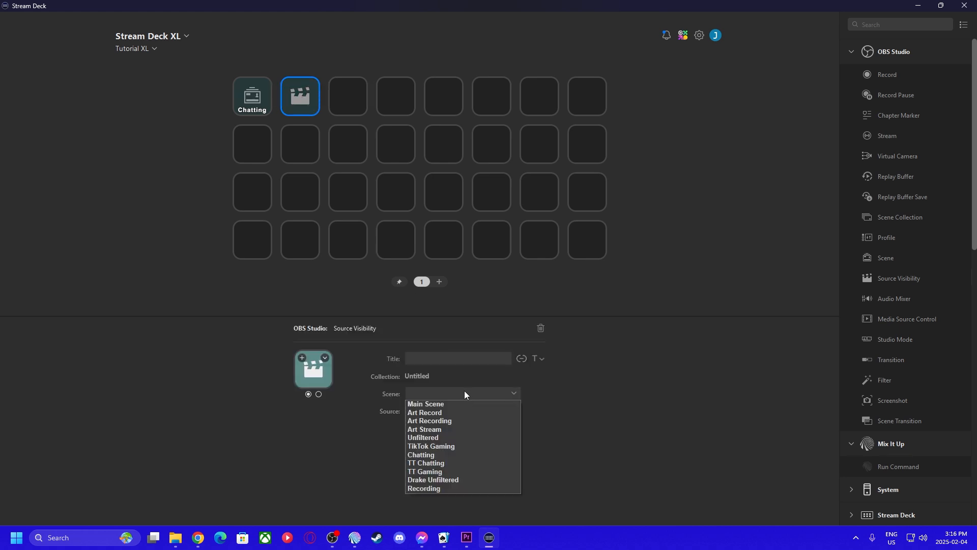
pyautogui.click(432, 457)
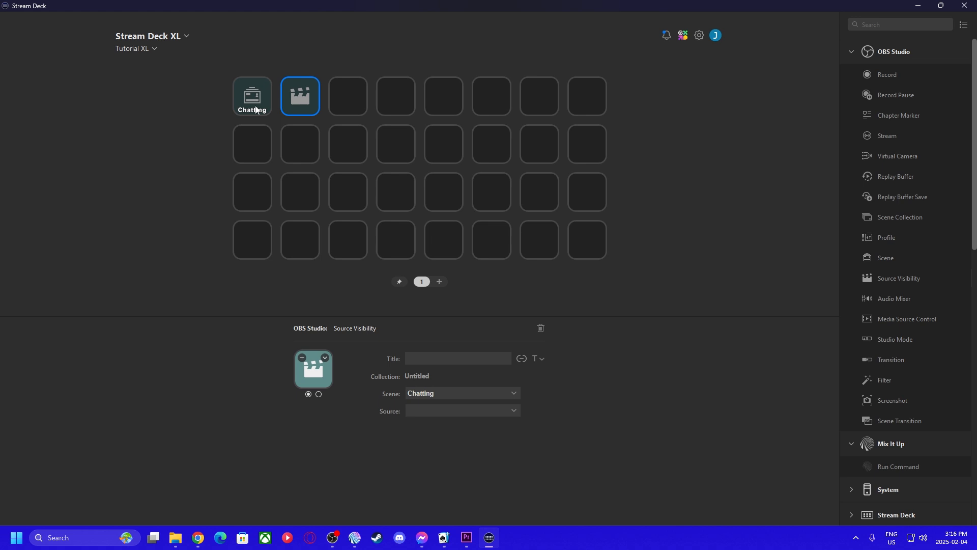
pyautogui.click(441, 413)
pyautogui.click(444, 438)
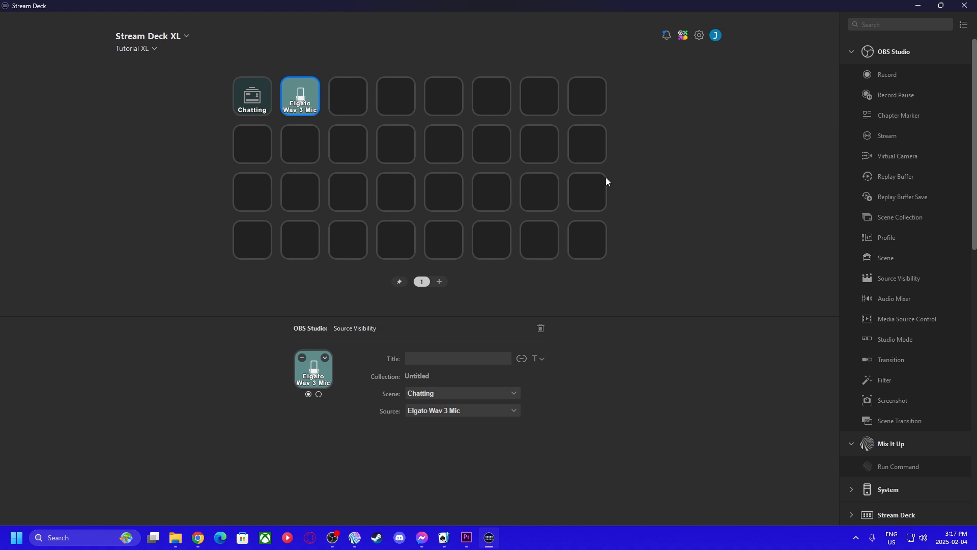
# Set the Chatting key's icon from the image file Big Yellow.png in the Rebranding Graphics folder
pyautogui.click(252, 96)
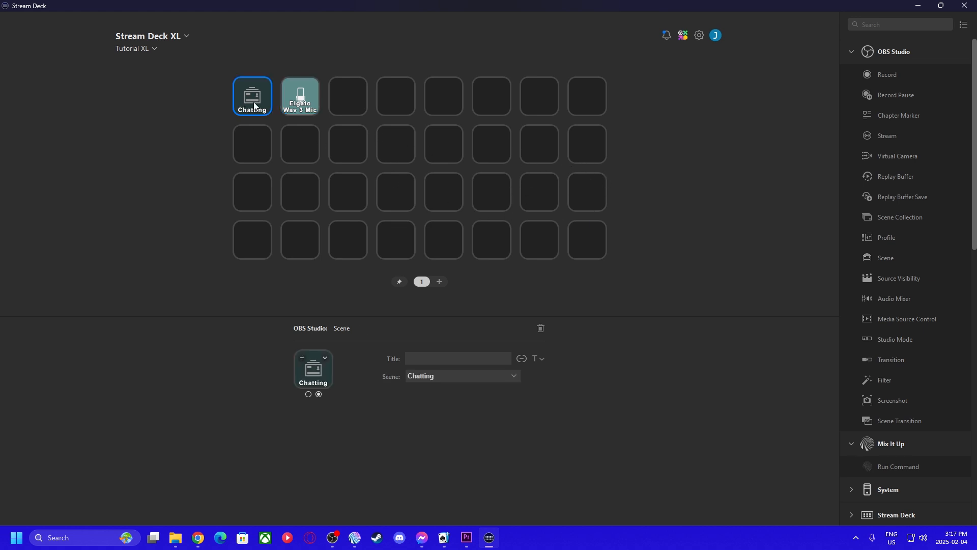
pyautogui.click(325, 357)
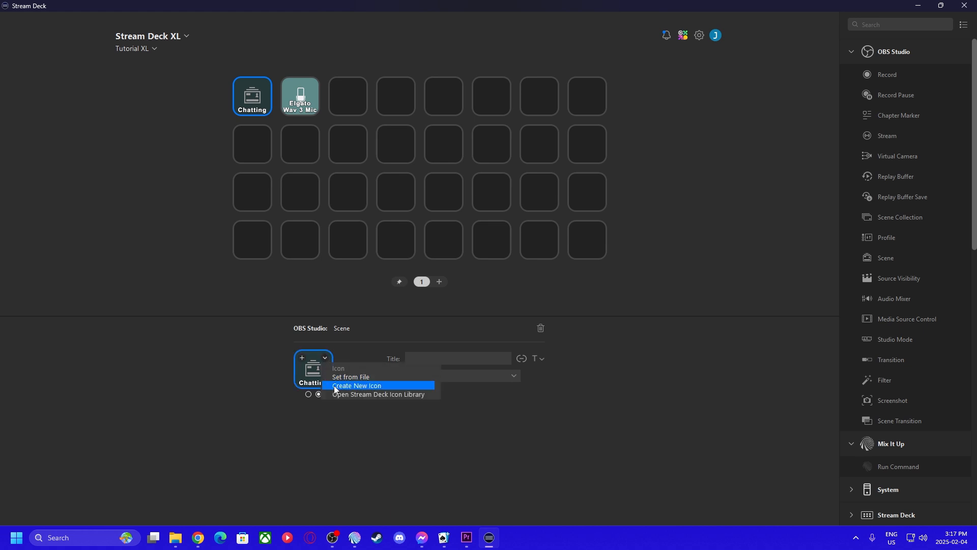
pyautogui.click(335, 376)
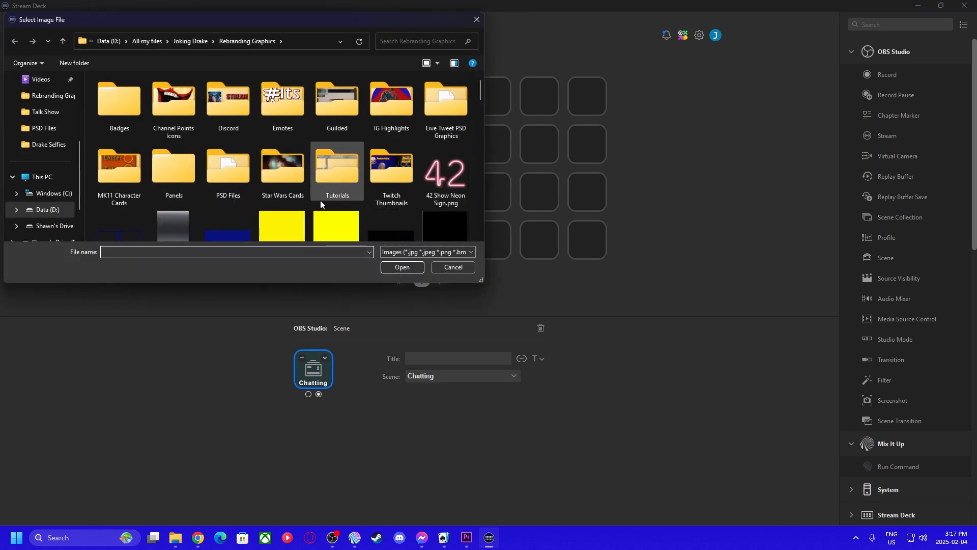
pyautogui.click(322, 222)
pyautogui.click(401, 266)
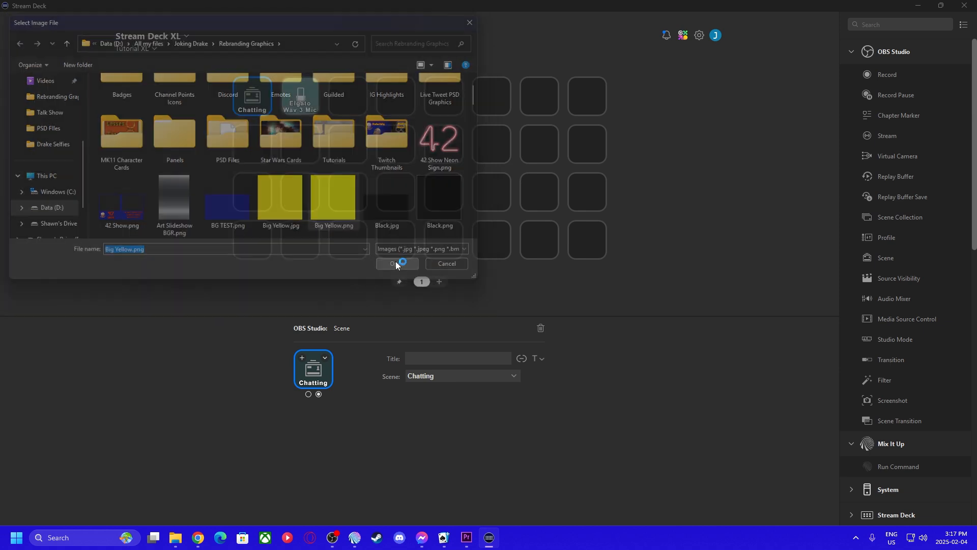
# Set the Elgato Wav 3 Mic key's icon from the image file Cyan.jpg
pyautogui.click(300, 97)
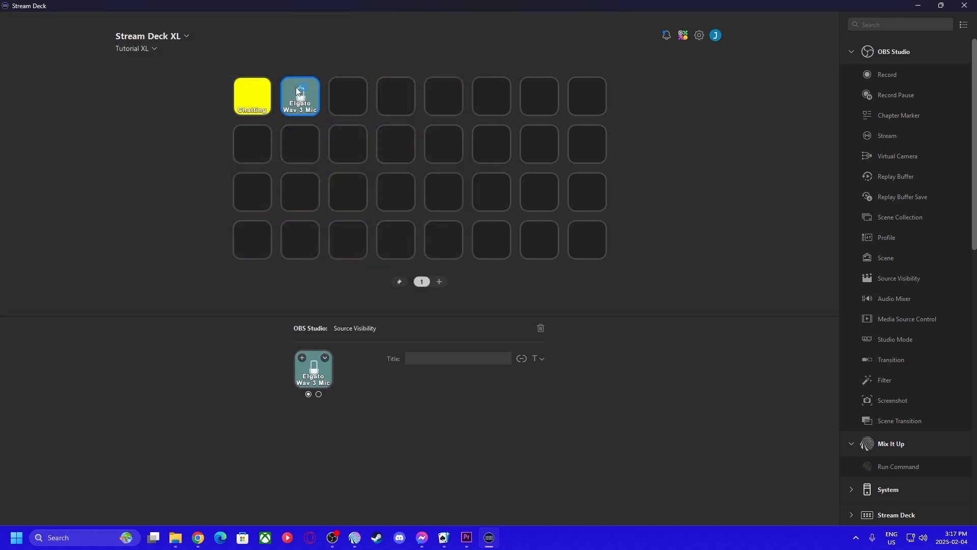
pyautogui.click(326, 358)
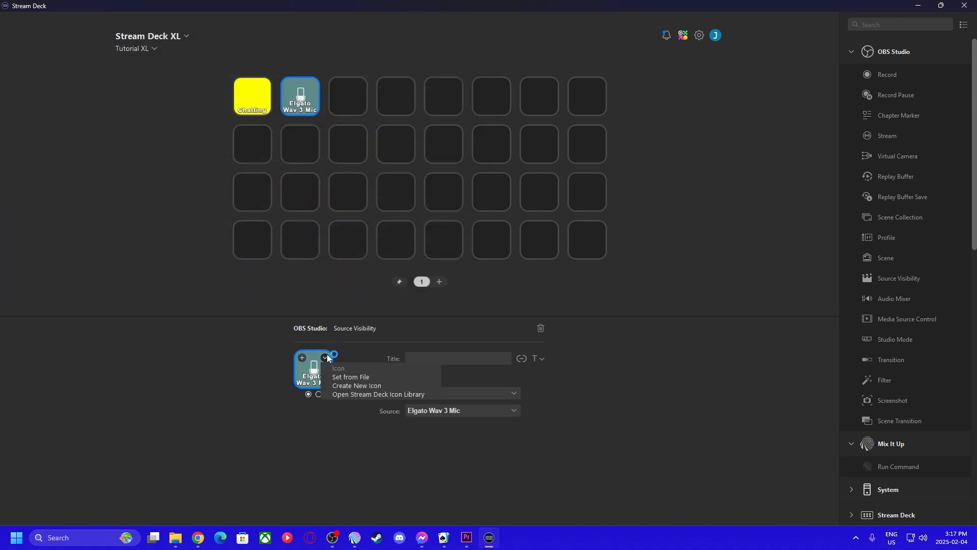
pyautogui.click(355, 378)
pyautogui.scroll(-4, 394, 194)
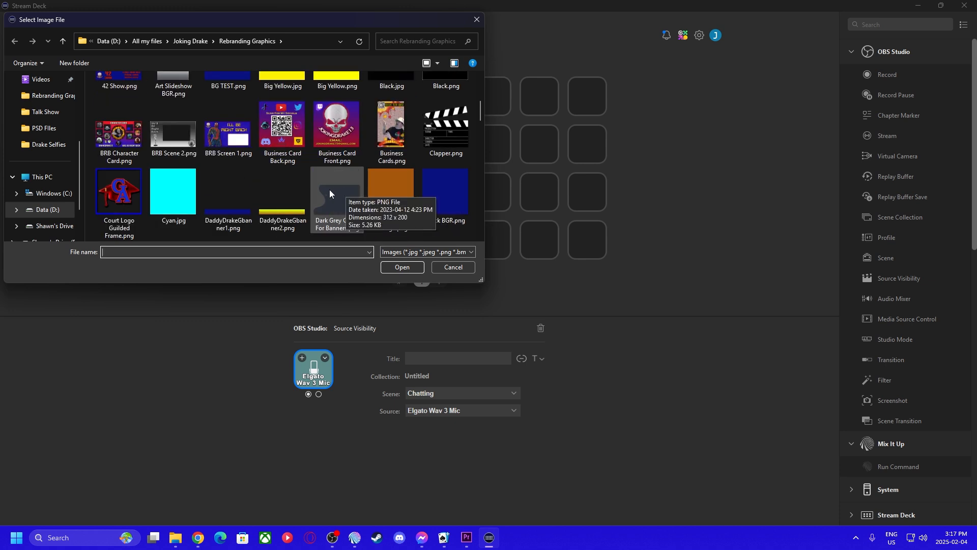
pyautogui.click(175, 192)
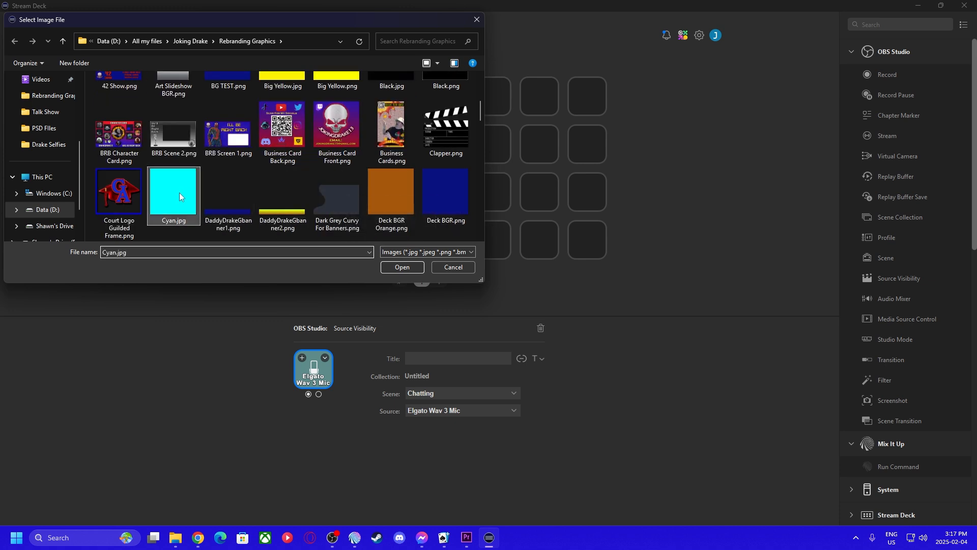
pyautogui.click(402, 267)
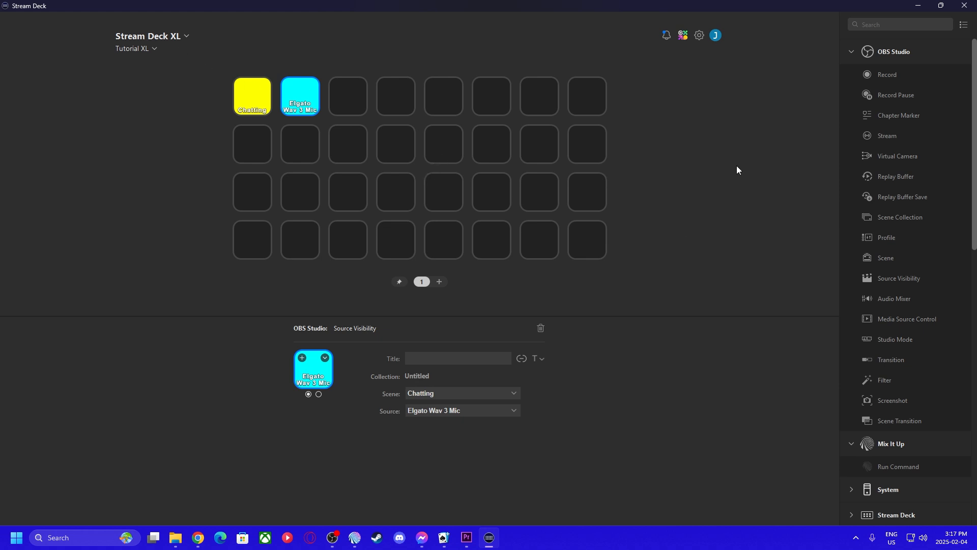
# Switch to the Stream Deck + device and create a new profile for it
pyautogui.click(186, 36)
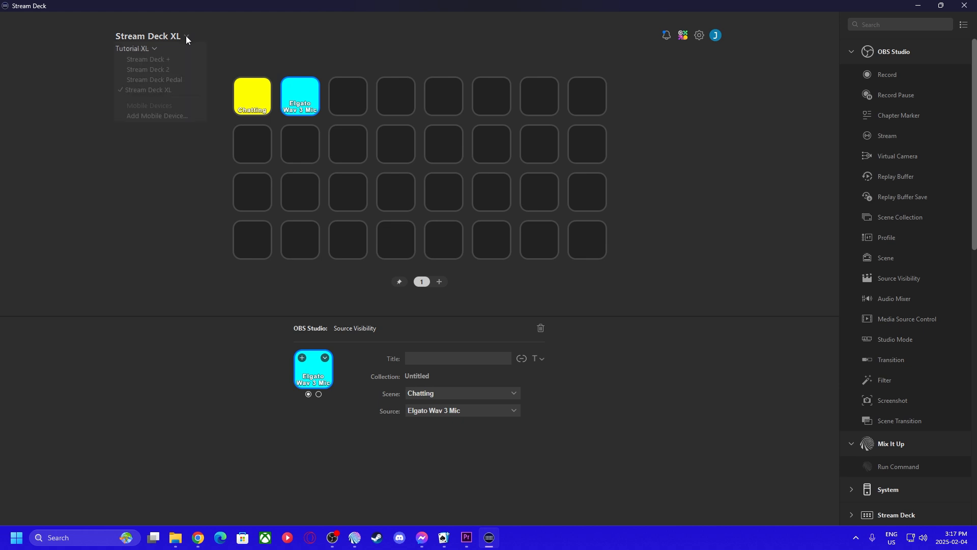
pyautogui.click(149, 60)
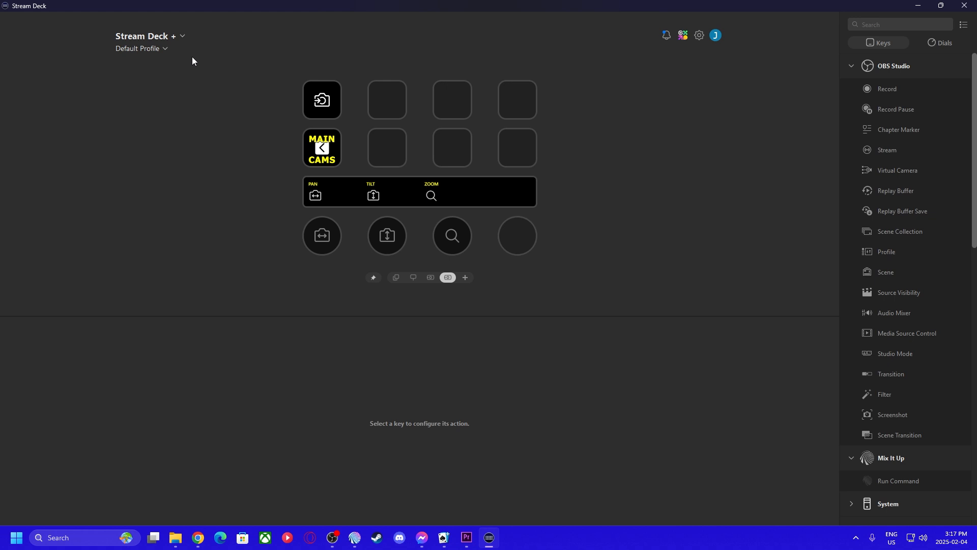
pyautogui.click(161, 49)
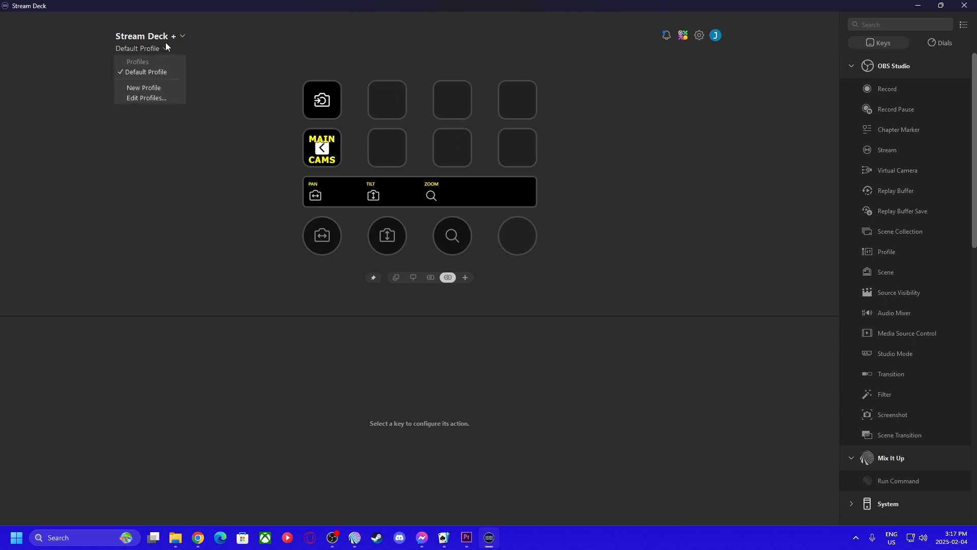
pyautogui.click(144, 88)
# Rename the new Stream Deck + profile as "Tutorial PLus" in the profile preferences and close them
pyautogui.click(145, 49)
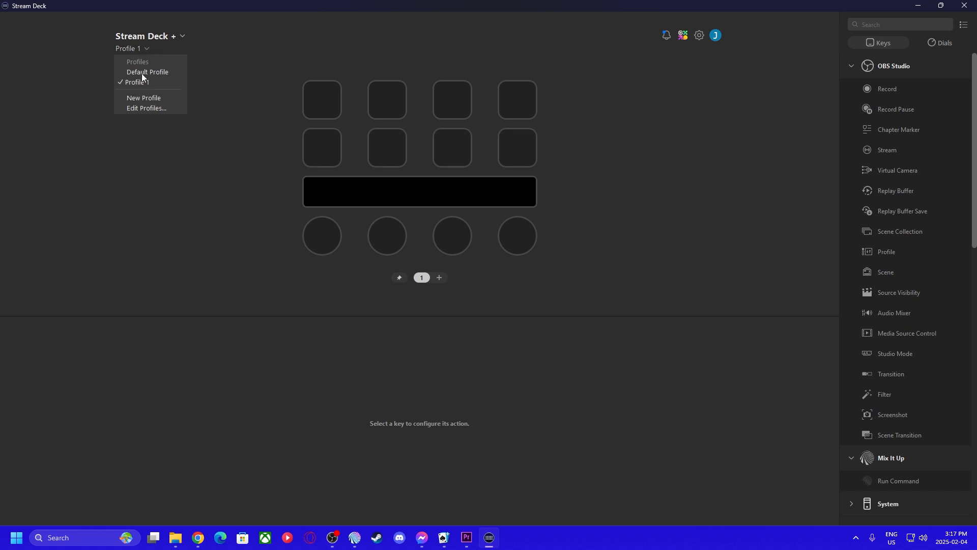
pyautogui.click(144, 105)
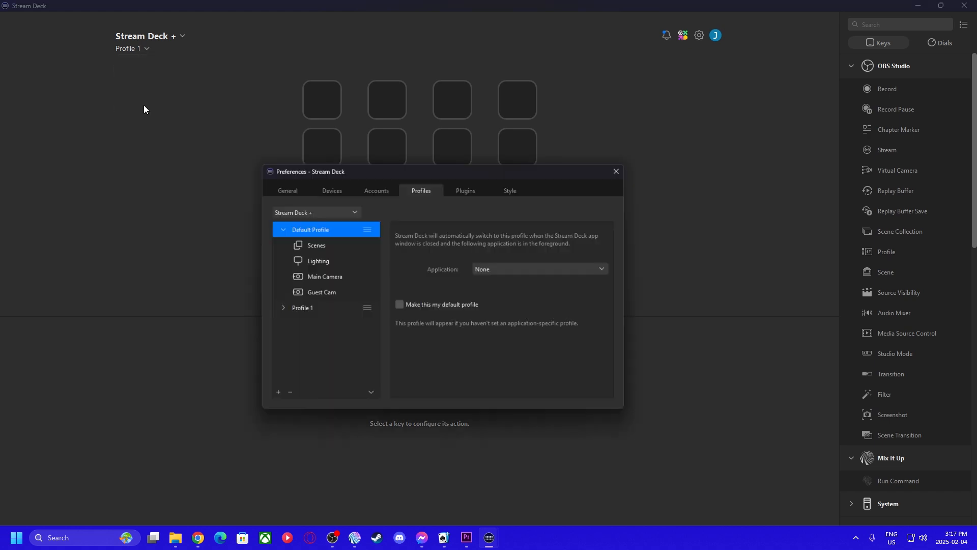
pyautogui.click(298, 310)
pyautogui.doubleClick(298, 310)
pyautogui.moveTo(312, 309); pyautogui.dragTo(276, 309)
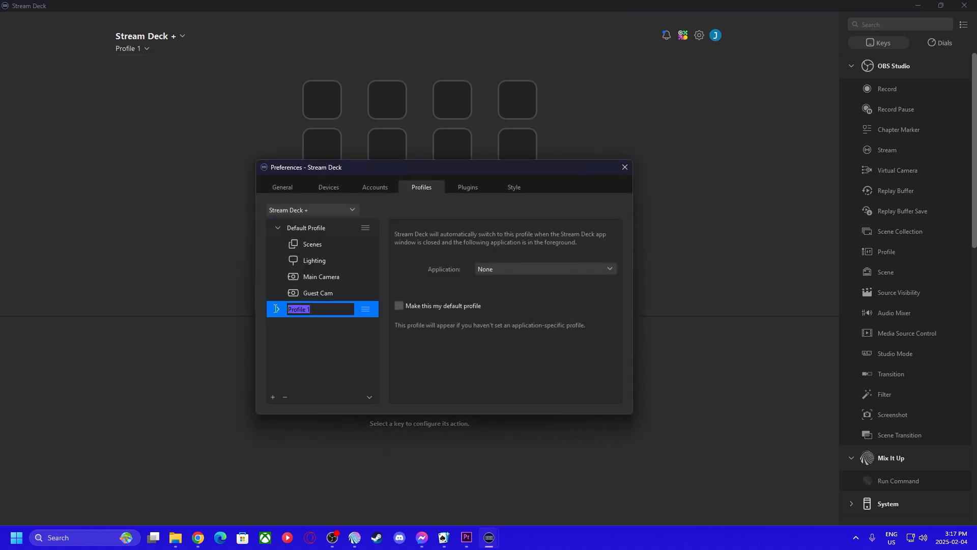
pyautogui.write('Tutorial PLus')
pyautogui.press('Return')
pyautogui.click(625, 169)
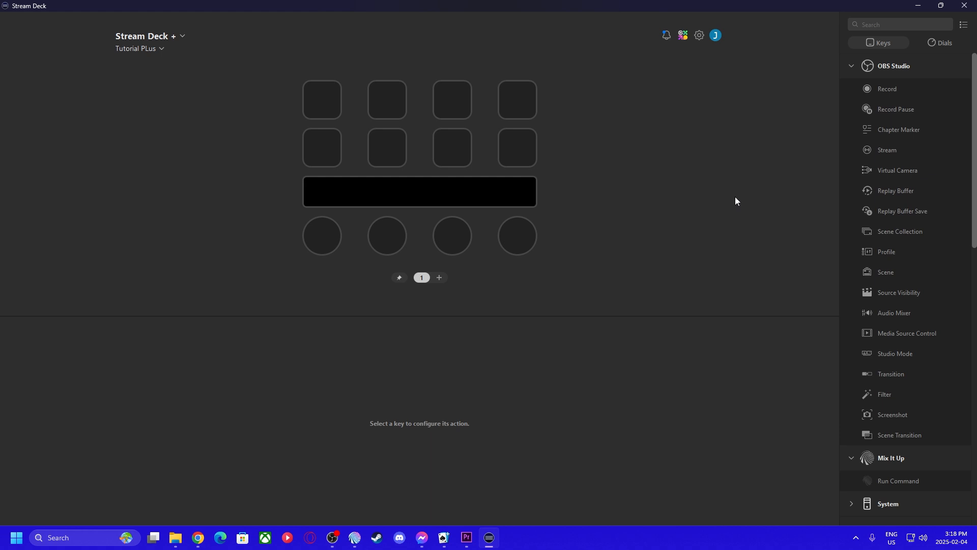
# Add a Switch Profile action to the first key of the top row, targeting the Tutorial XL profile on the Stream Deck XL
pyautogui.scroll(-5, 863, 257)
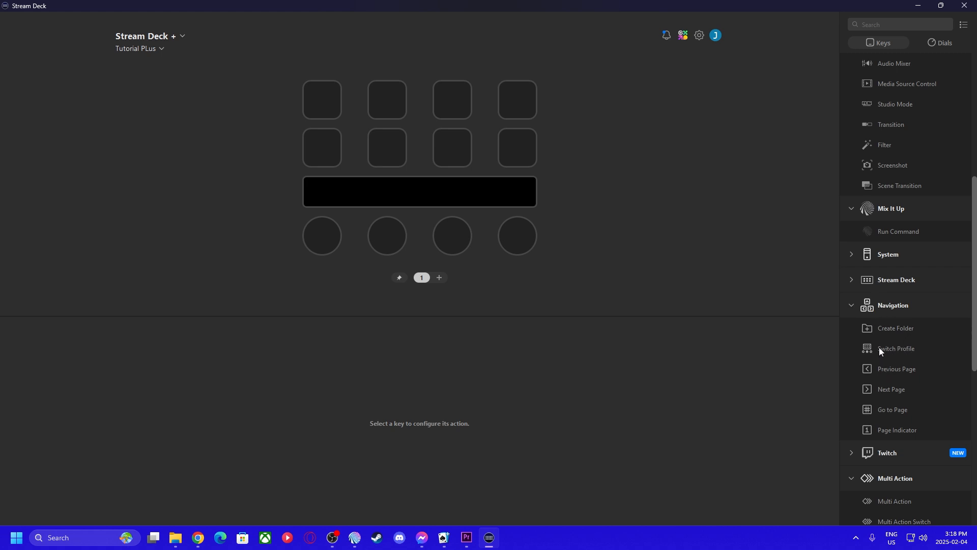
pyautogui.moveTo(879, 348); pyautogui.dragTo(313, 104)
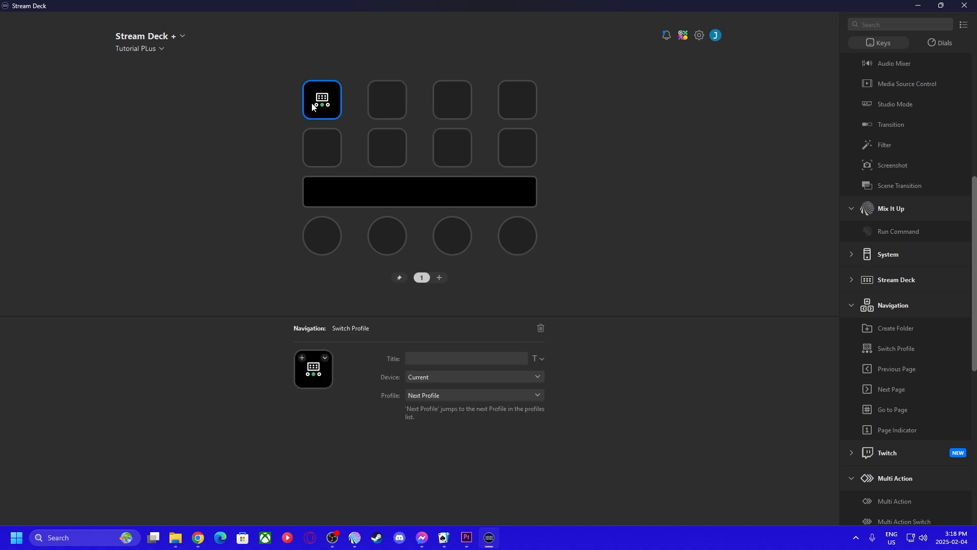
pyautogui.click(477, 377)
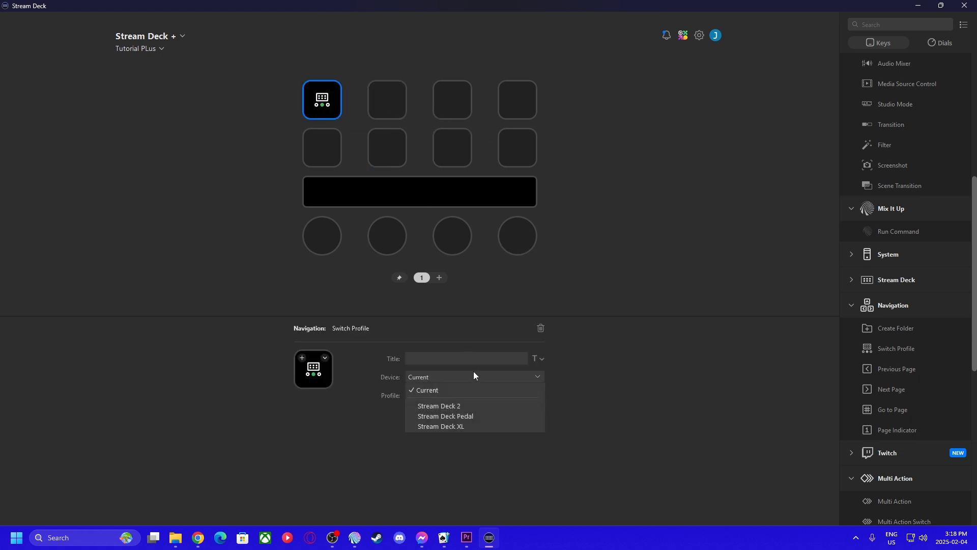
pyautogui.click(450, 427)
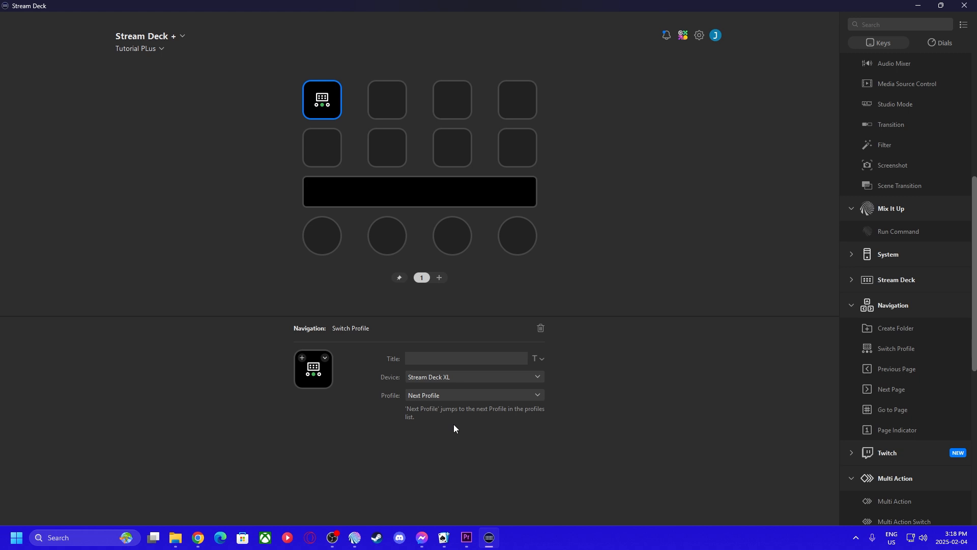
pyautogui.click(452, 397)
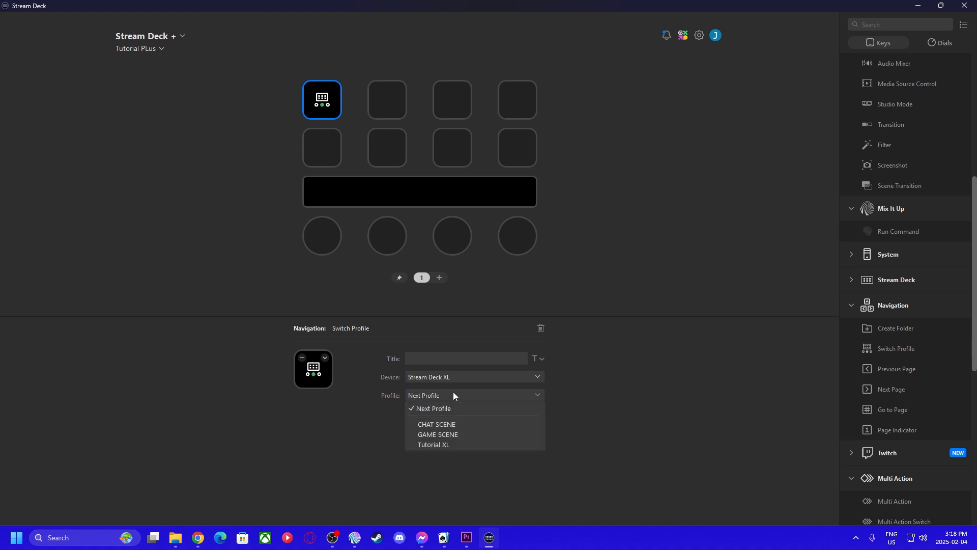
pyautogui.click(440, 445)
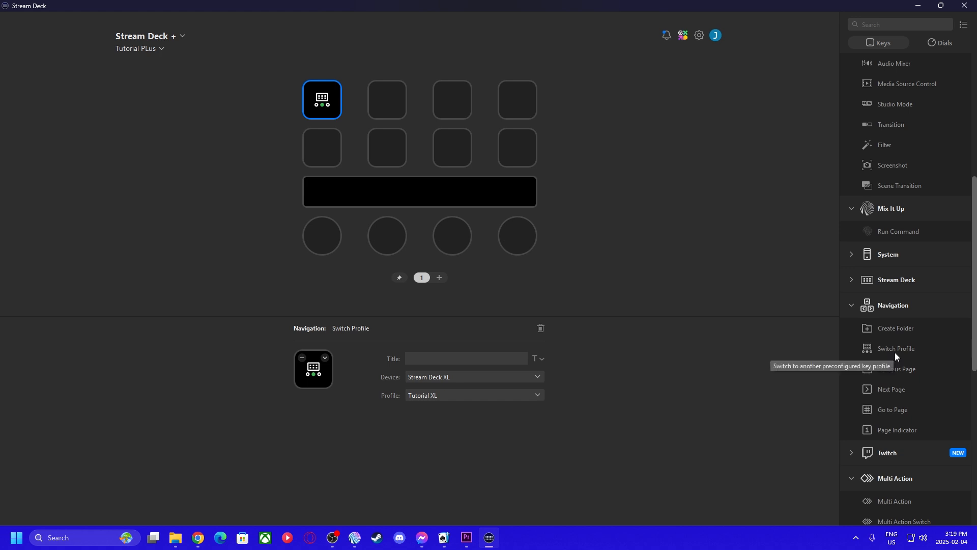
# Add a Switch Profile action to the second key of the top row, targeting the CHAT SCENE profile on the Stream Deck XL
pyautogui.moveTo(894, 348); pyautogui.dragTo(382, 105)
pyautogui.click(467, 376)
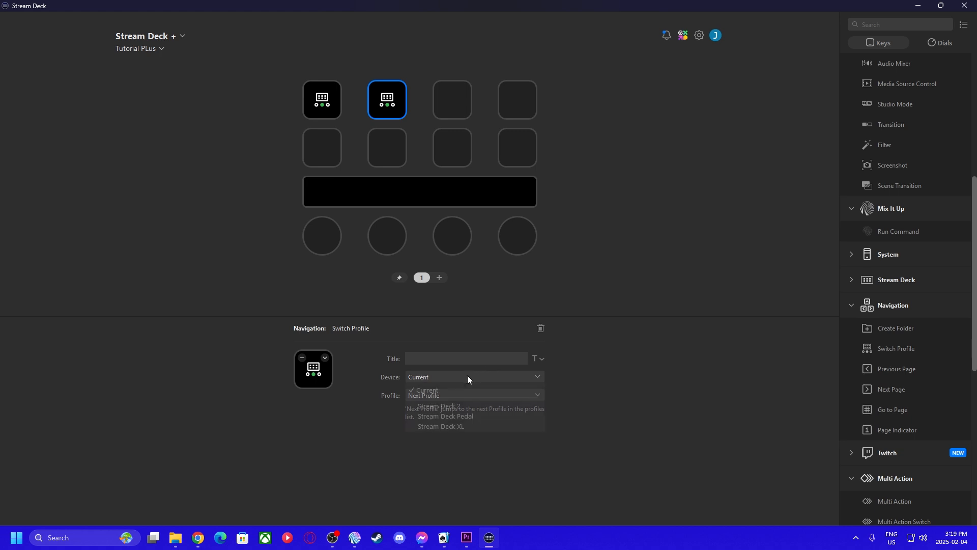
pyautogui.click(455, 427)
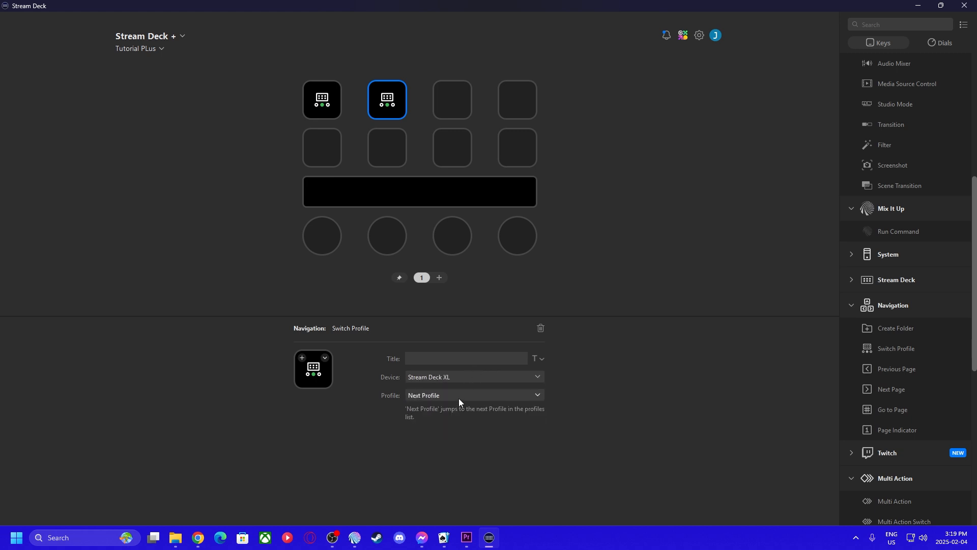
pyautogui.click(459, 397)
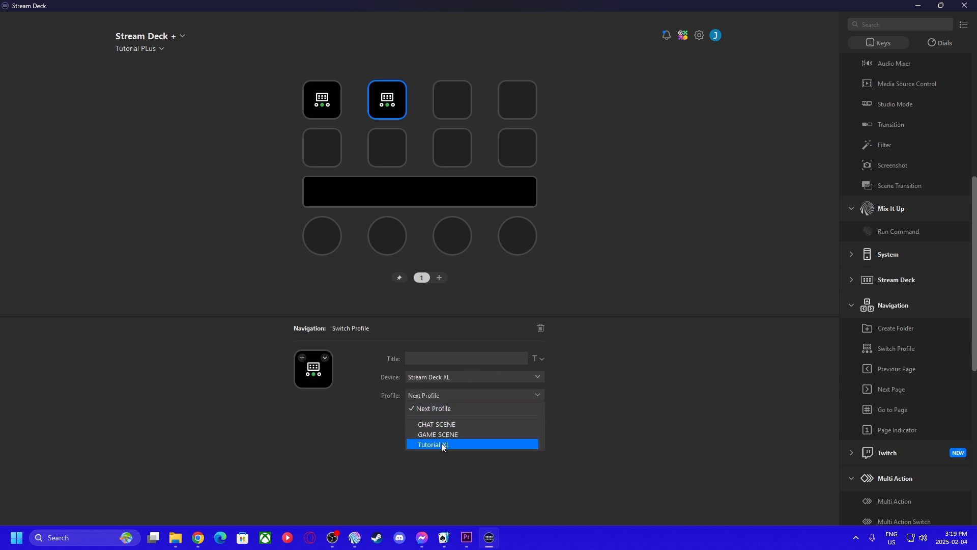
pyautogui.click(441, 426)
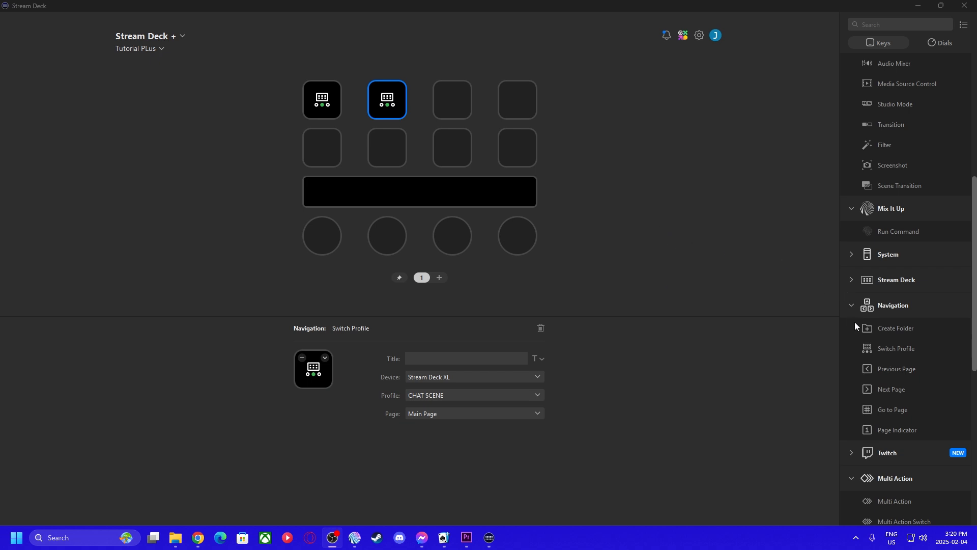
# Create a Multi Action on the third top-row key containing a Switch Profile action for the Stream Deck XL's Tutorial XL profile
pyautogui.scroll(-3, 855, 321)
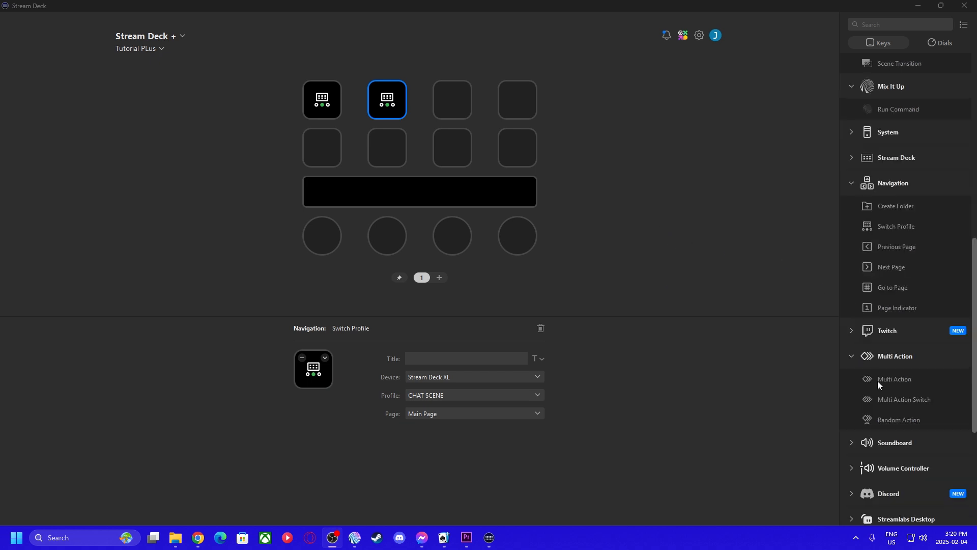
pyautogui.moveTo(878, 380); pyautogui.dragTo(450, 96)
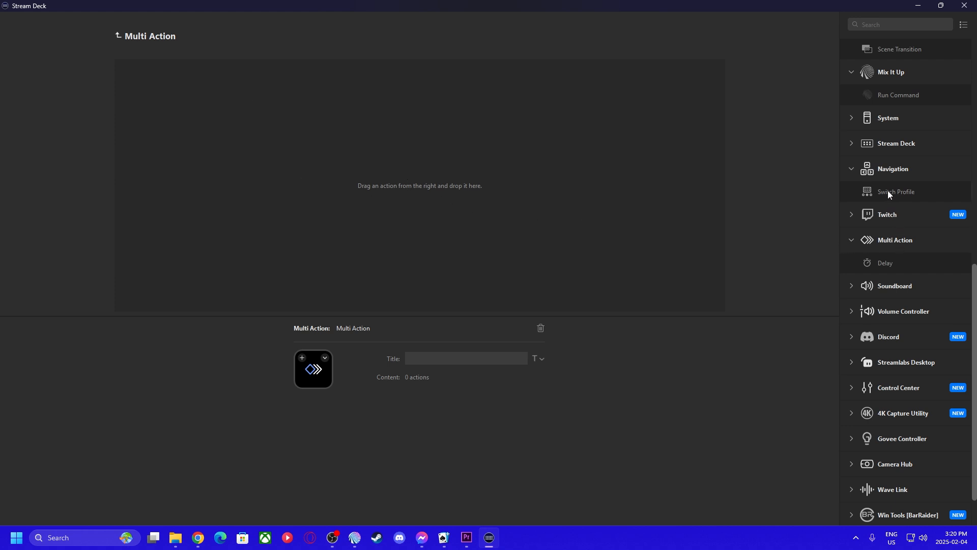
pyautogui.moveTo(878, 192); pyautogui.dragTo(170, 88)
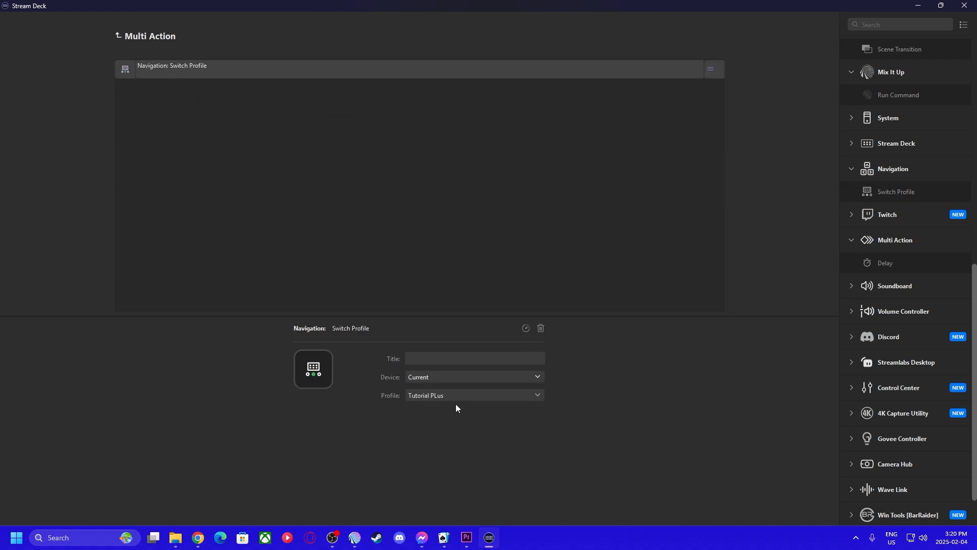
pyautogui.click(439, 380)
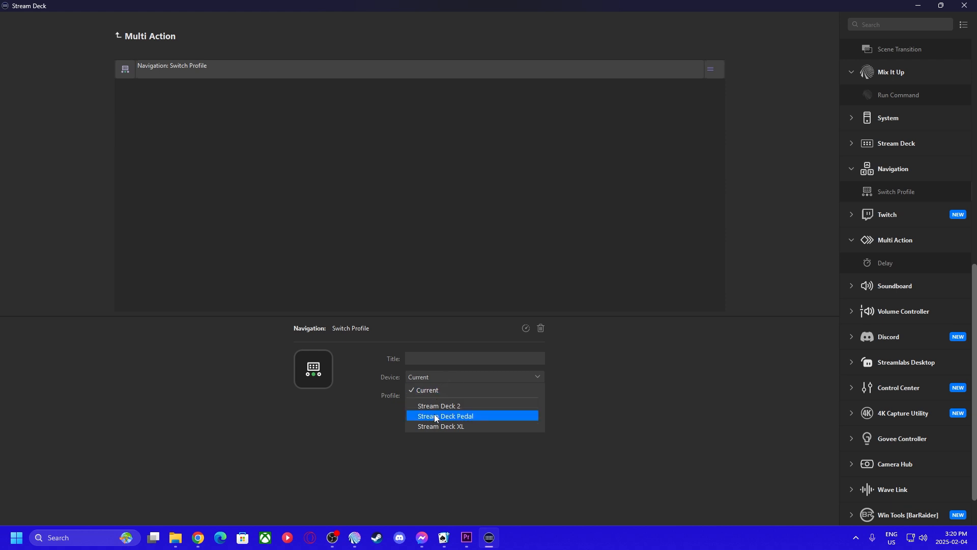
pyautogui.click(435, 427)
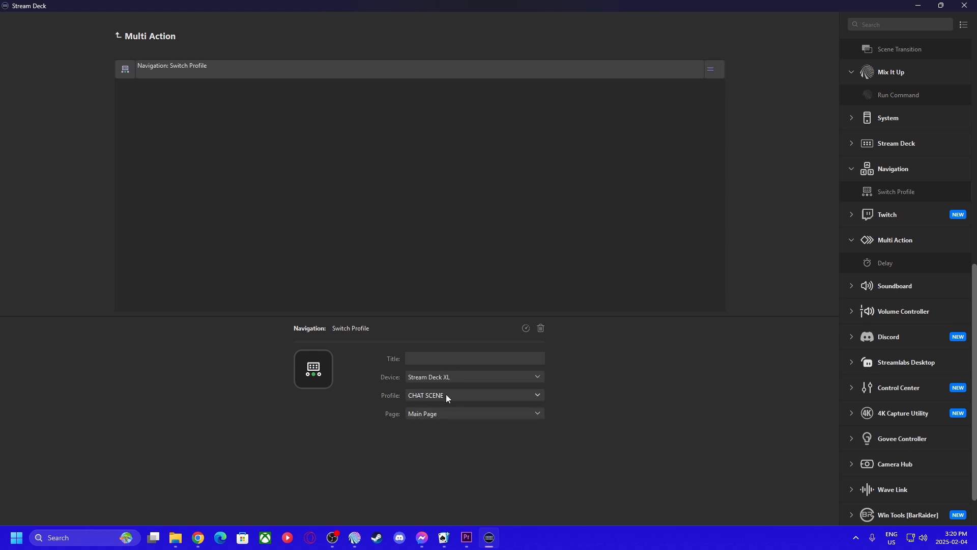
pyautogui.click(447, 395)
pyautogui.click(444, 429)
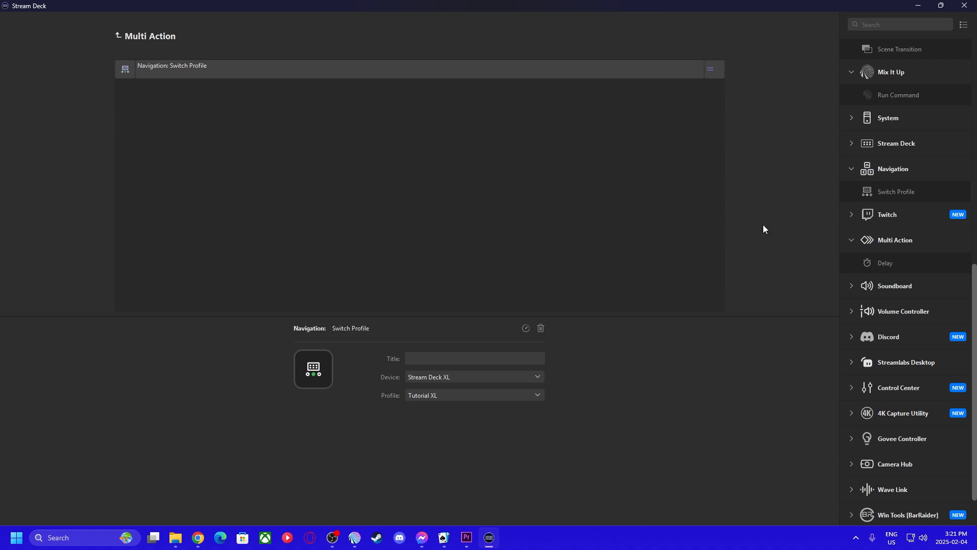
# Add an OBS Studio Scene action set to Chatting below the Switch Profile action, and return to the key layout
pyautogui.scroll(6, 896, 282)
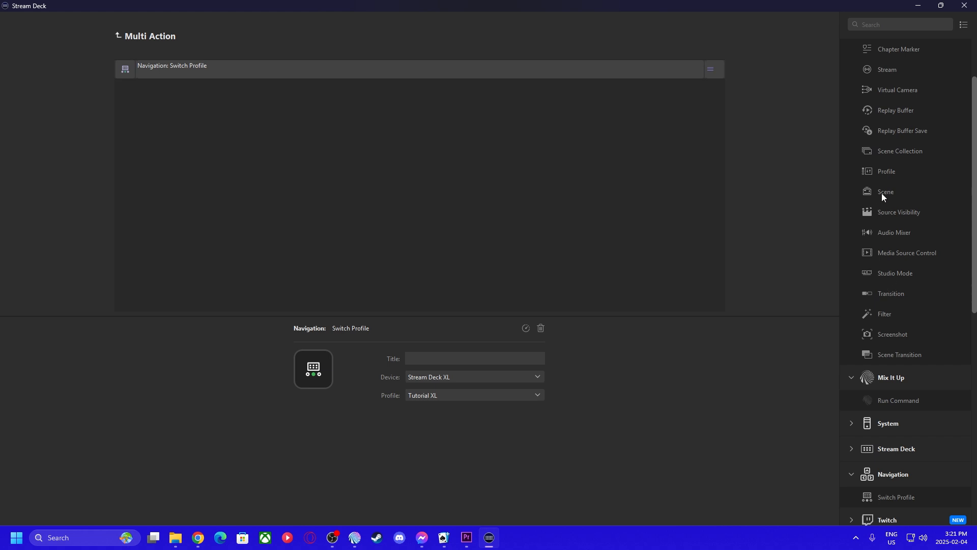
pyautogui.moveTo(882, 193); pyautogui.dragTo(531, 173)
pyautogui.moveTo(227, 127); pyautogui.dragTo(207, 115)
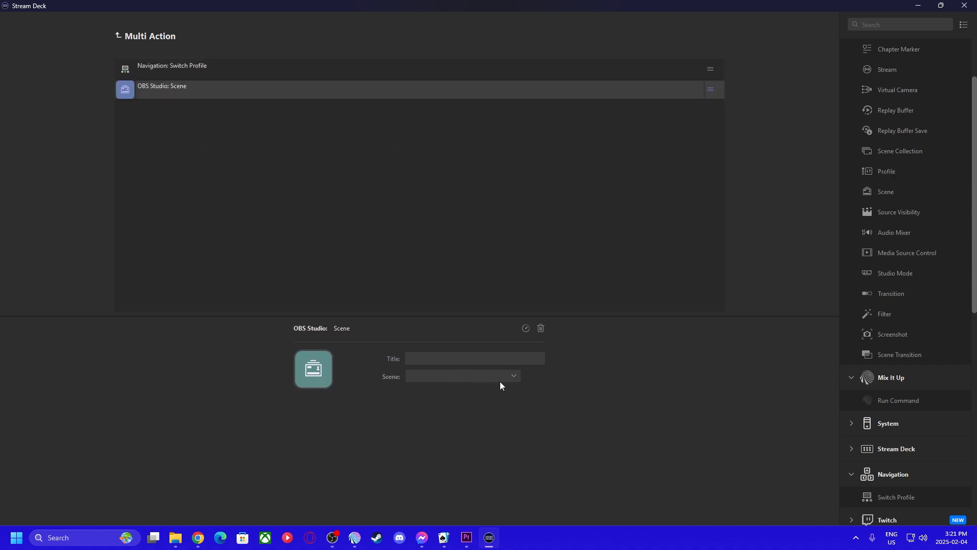
pyautogui.click(494, 377)
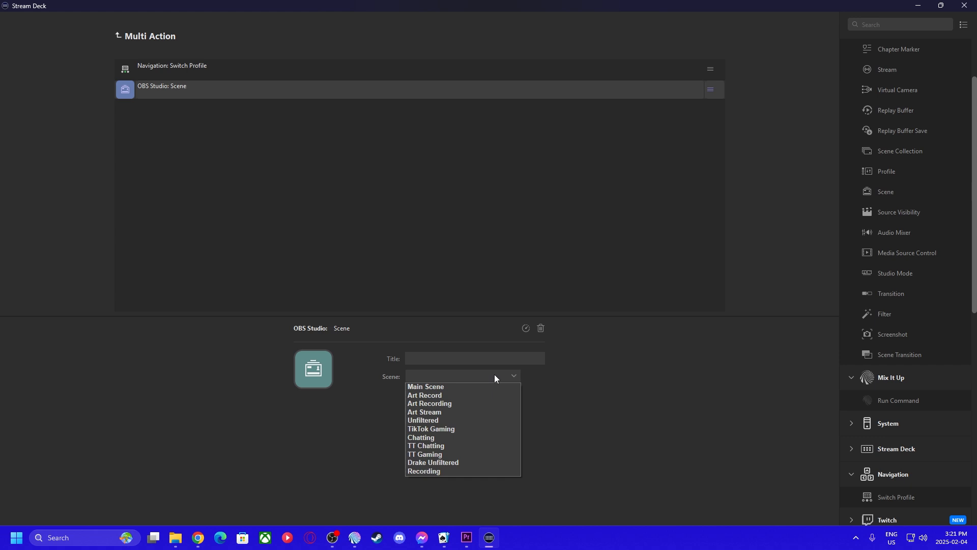
pyautogui.click(426, 438)
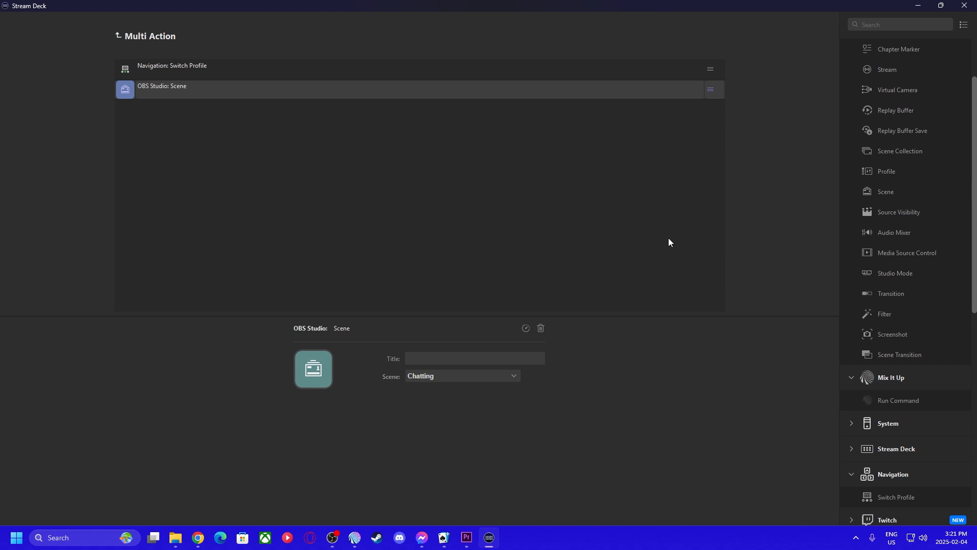
pyautogui.click(118, 36)
pyautogui.click(120, 35)
# Review the settings of both Switch Profile keys and reopen the Multi Action key's list of actions
pyautogui.click(386, 108)
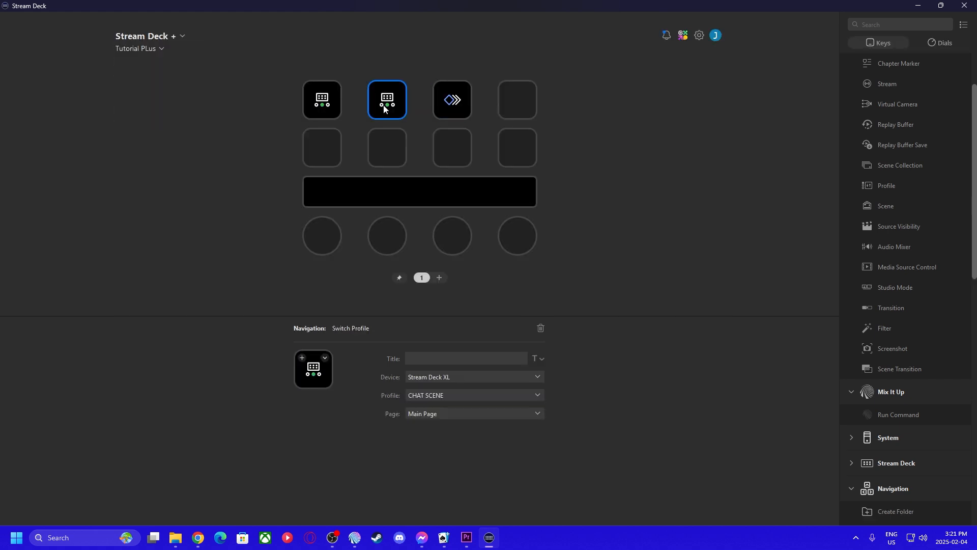
pyautogui.click(311, 105)
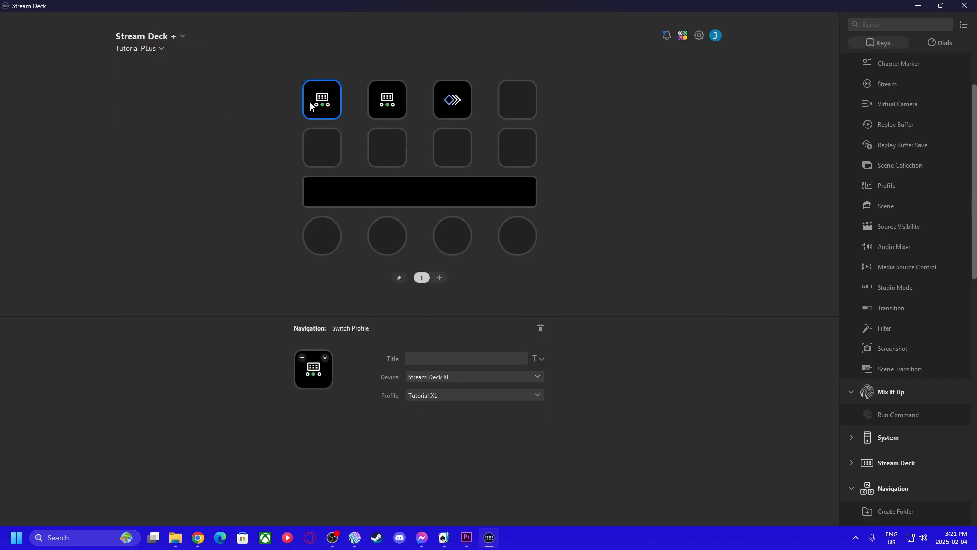
pyautogui.click(459, 106)
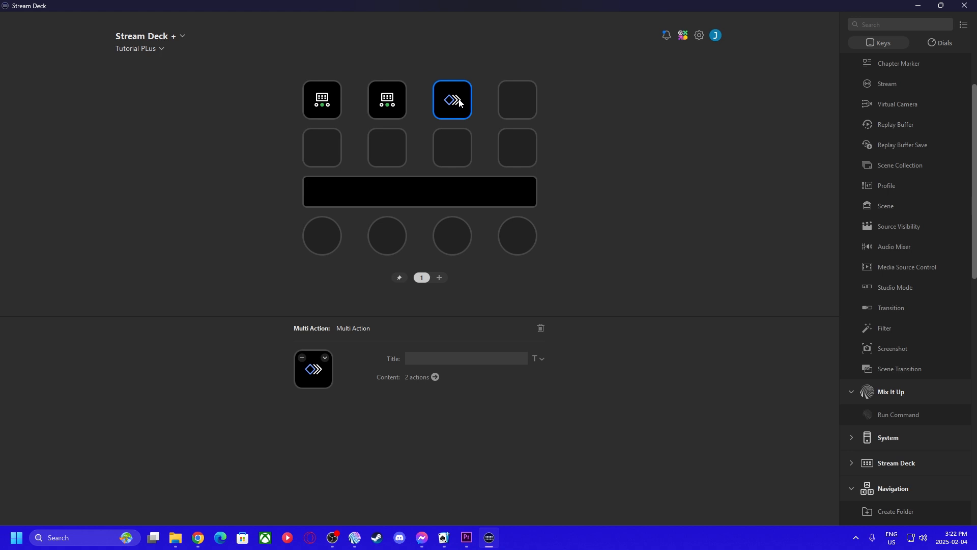
pyautogui.doubleClick(459, 102)
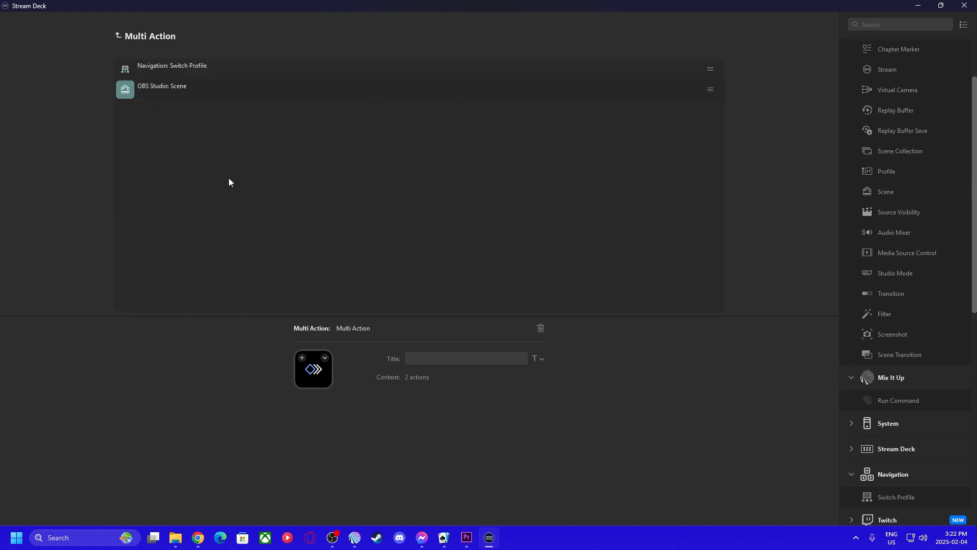